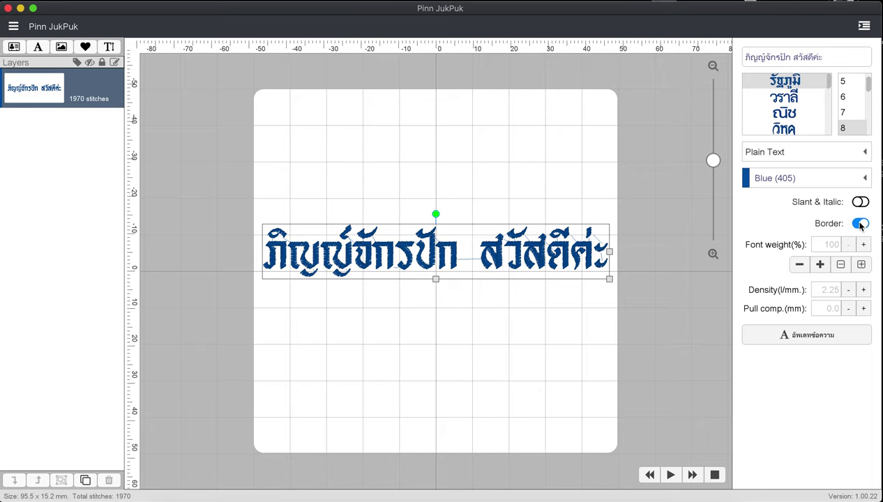
Apply the border to the text, resizing the bordered text to about 100.2 mm wide and centering it horizontally in the hoop.
left_click(811, 332)
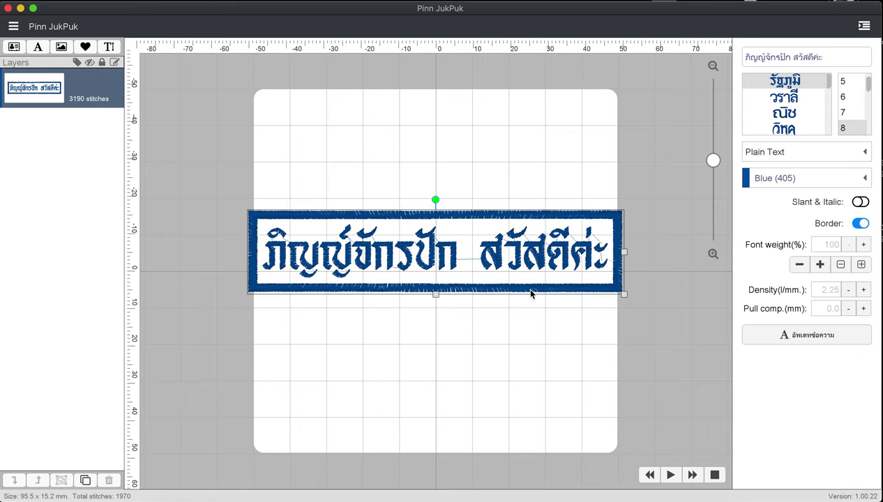
left_click_drag(623, 295, 558, 286)
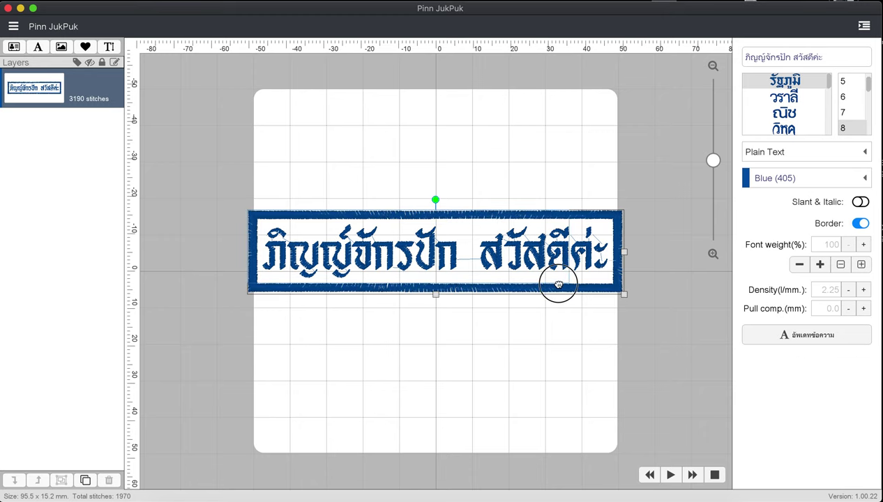
left_click_drag(492, 278, 528, 286)
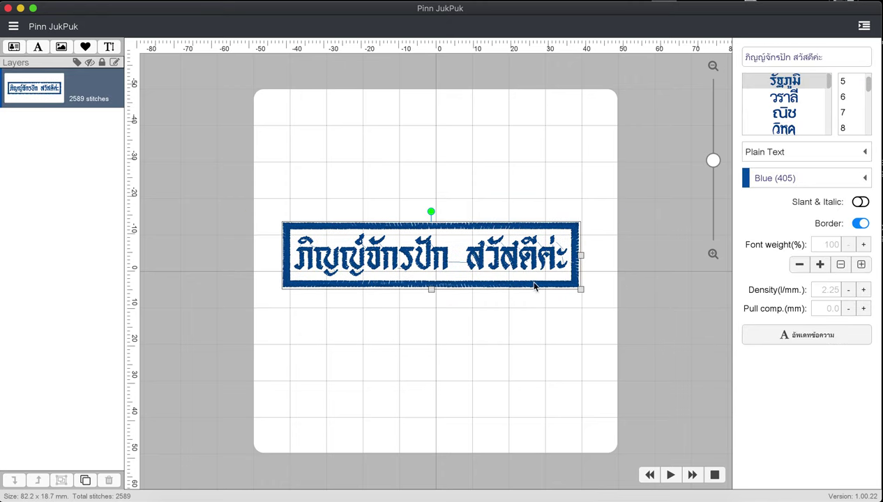
left_click_drag(581, 256, 644, 255)
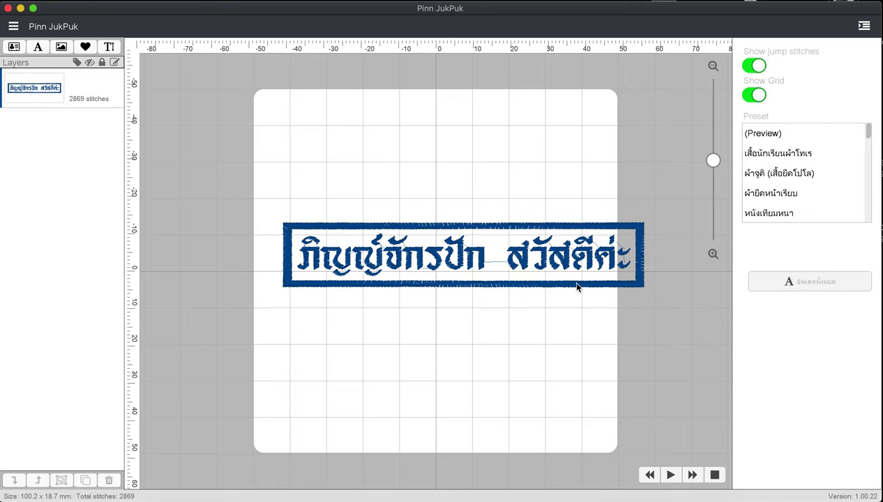
left_click_drag(566, 293, 541, 291)
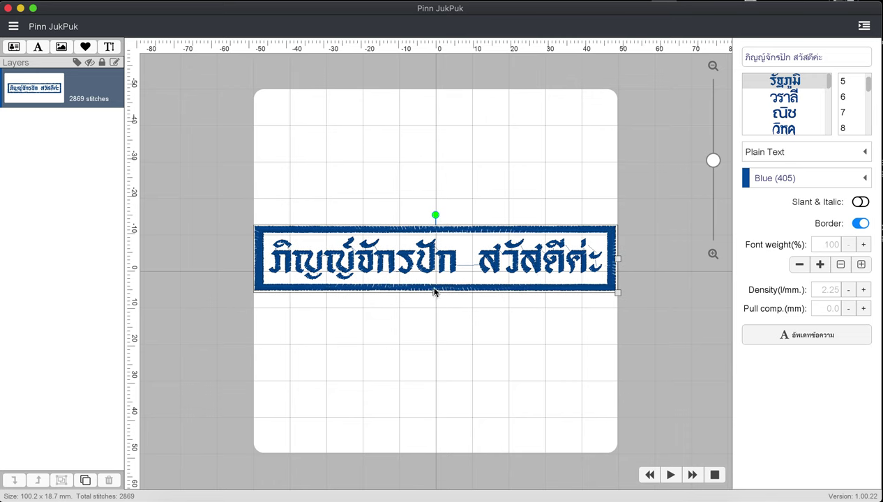
Set the text border's color to Red (800).
double_click(539, 293)
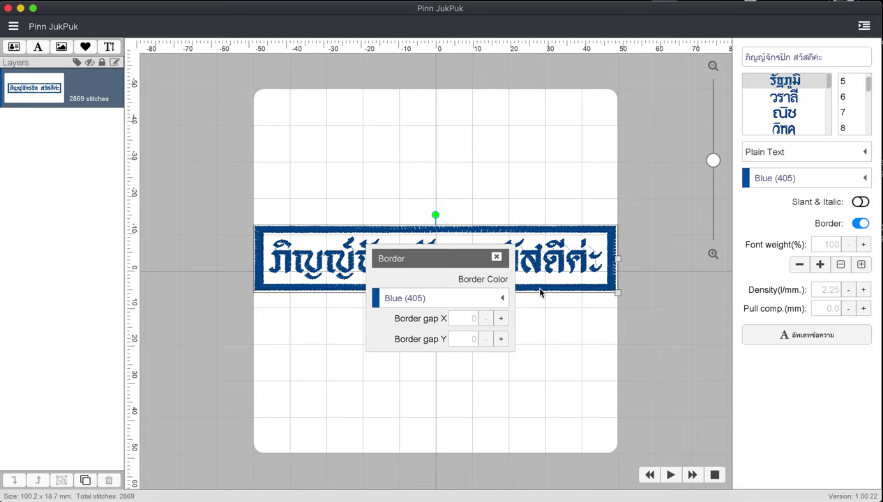
left_click(494, 257)
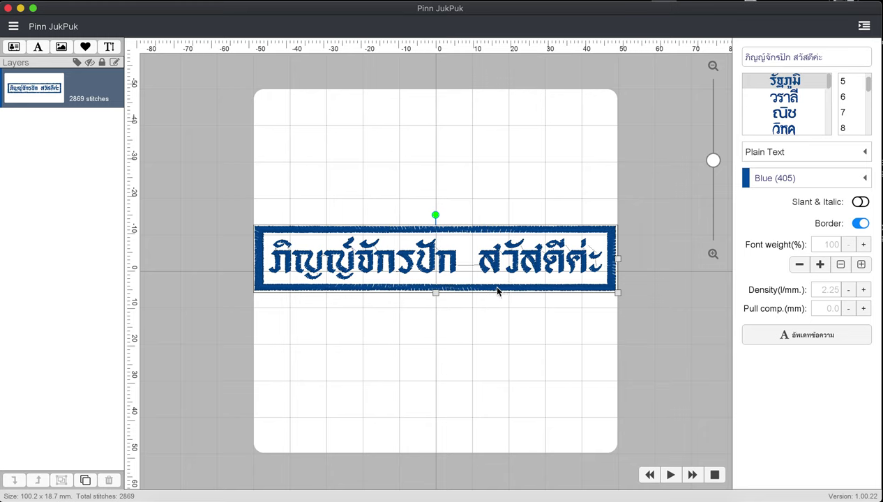
double_click(497, 291)
left_click(478, 298)
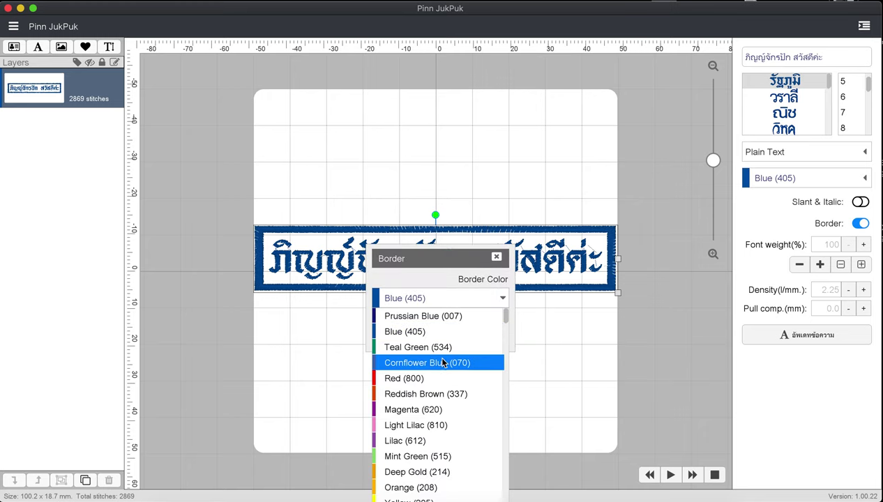
left_click(428, 376)
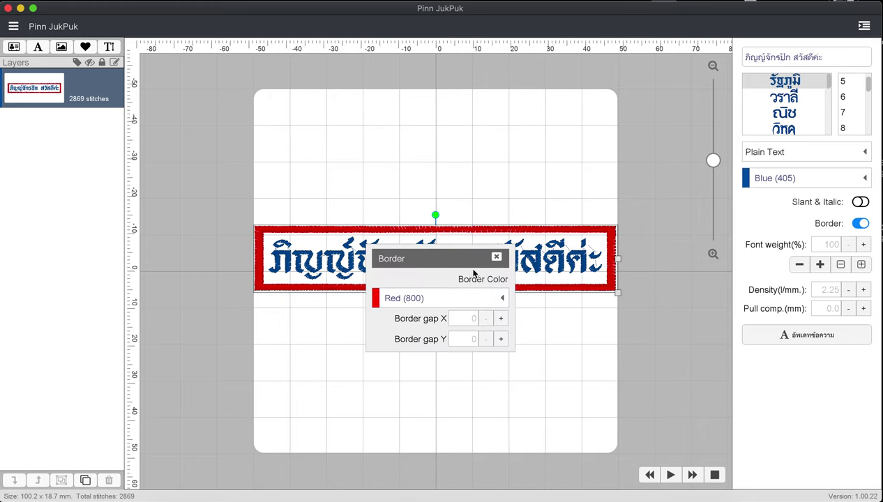
Set the border gap to 130 in X and 110 in Y, and close the border settings.
left_click(483, 320)
left_click(499, 318)
left_click(499, 318)
left_click(499, 318)
left_click(499, 319)
left_click(500, 340)
left_click(501, 340)
left_click(500, 340)
left_click(501, 339)
left_click(500, 340)
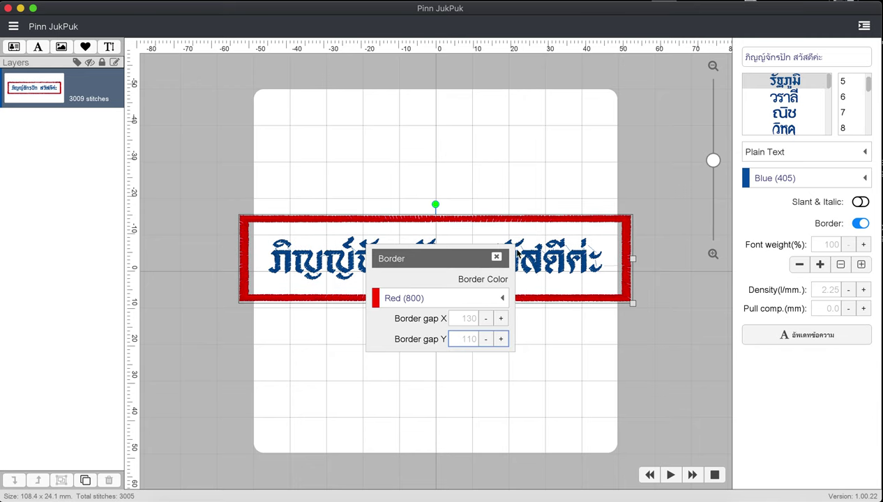
left_click(496, 256)
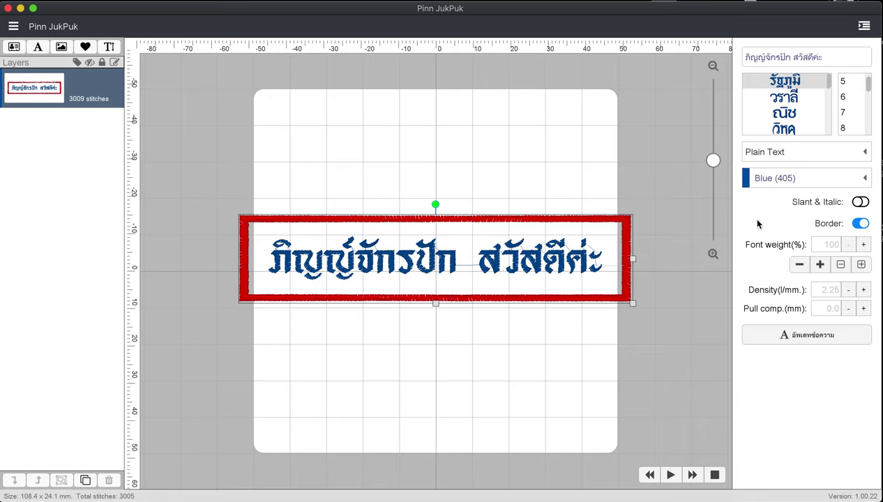
Change the text shape from Plain Text to Arch Up(Curve) and update the text and its border.
left_click(799, 159)
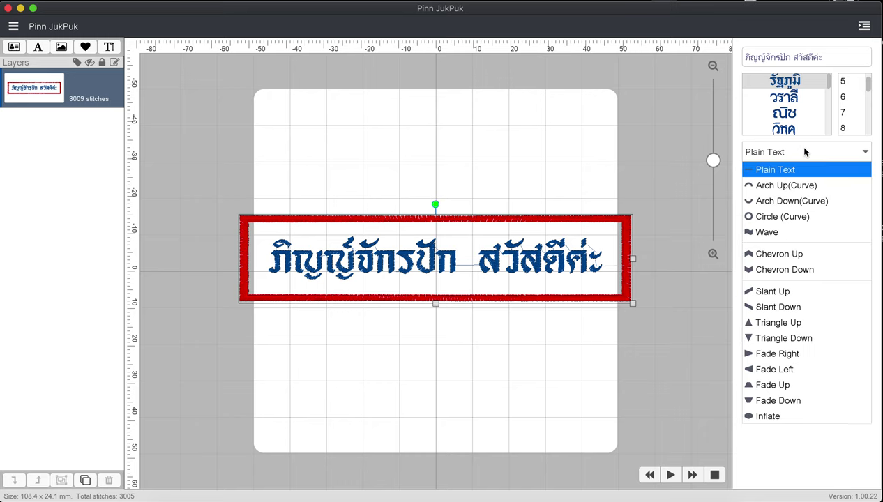
left_click(795, 146)
left_click(791, 152)
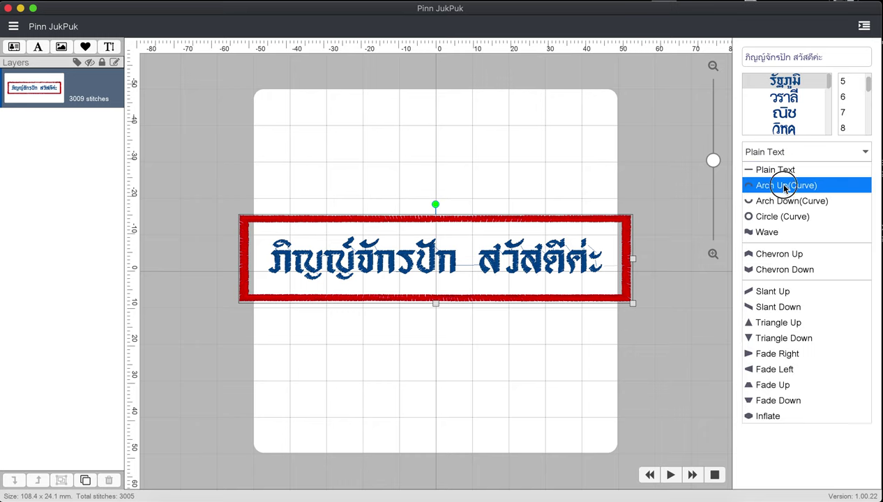
left_click(781, 185)
left_click(817, 337)
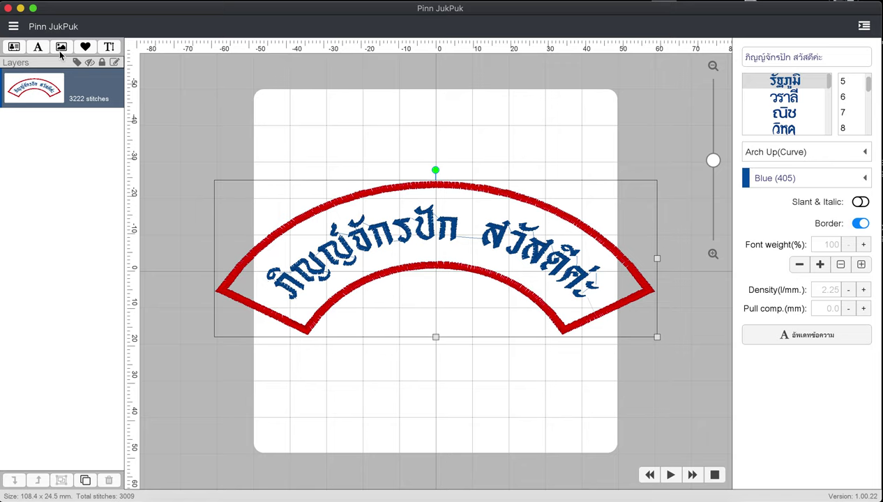
Start a new design and insert the straight frame "อาร์มตรง 100 มม" from the กรอบอาร์ม folder of the design library.
left_click(12, 28)
left_click(28, 52)
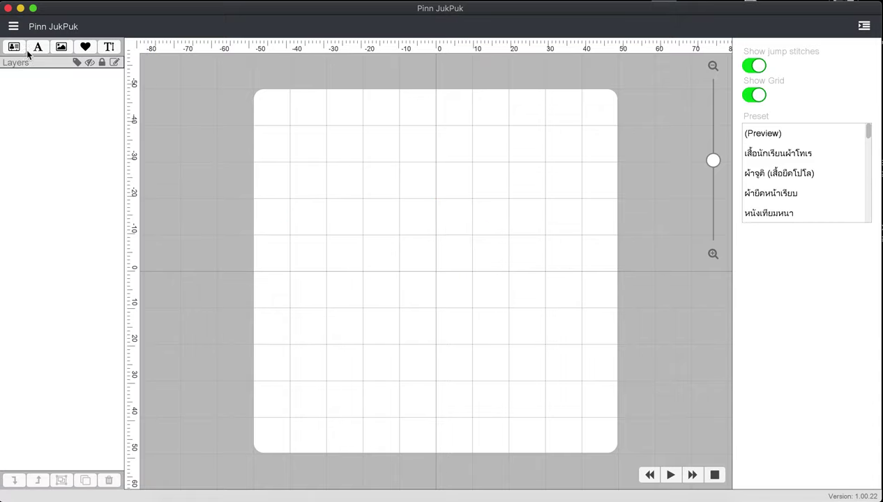
left_click(62, 49)
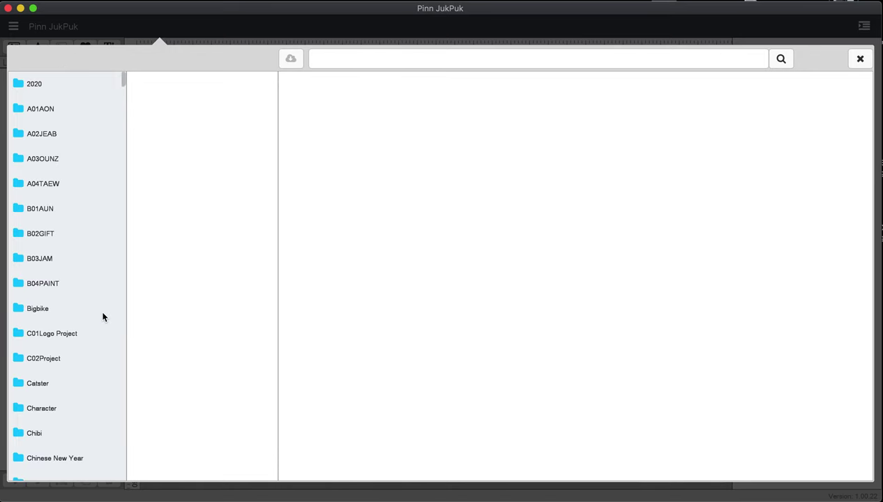
scroll(102, 317, "down", 20)
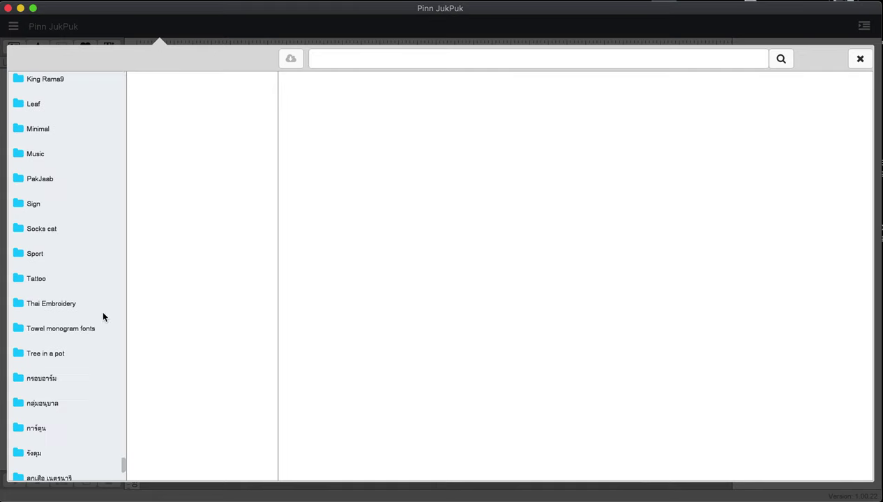
scroll(101, 317, "down", 2)
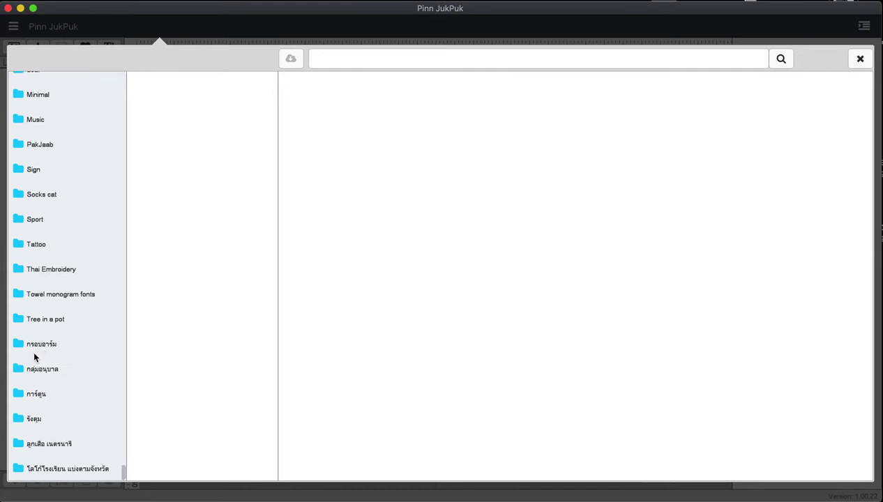
left_click(51, 345)
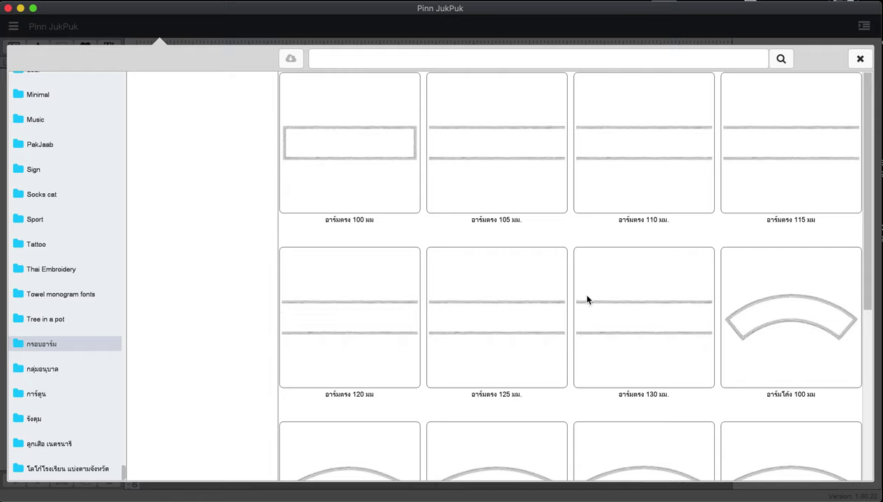
left_click(353, 161)
left_click(291, 59)
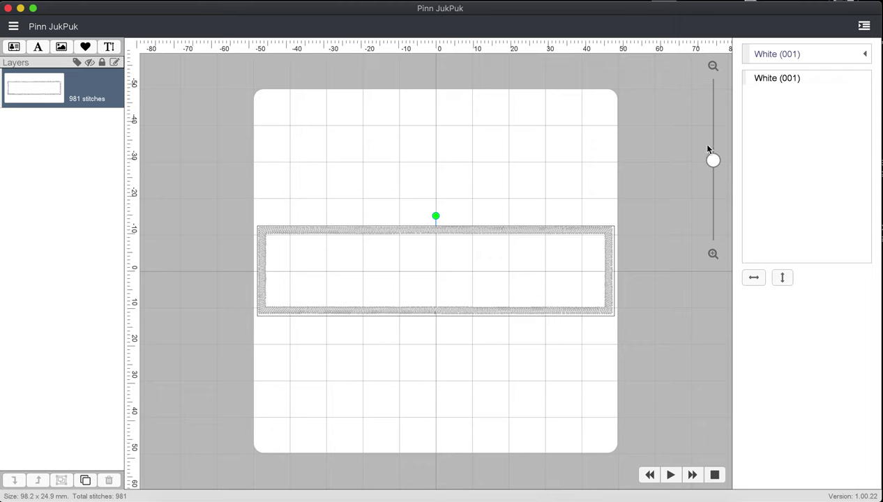
Change the rectangular frame's thread color to Vermillion (030) and deselect the frame.
left_click(781, 79)
left_click(795, 55)
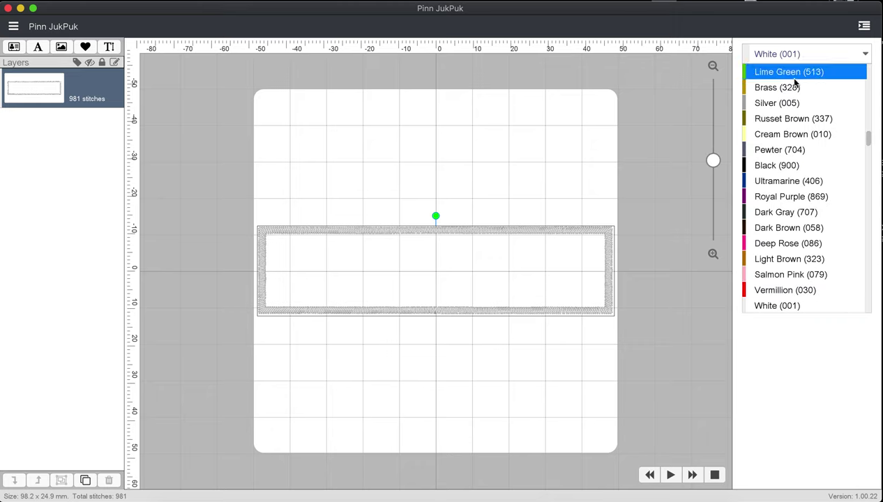
left_click(776, 288)
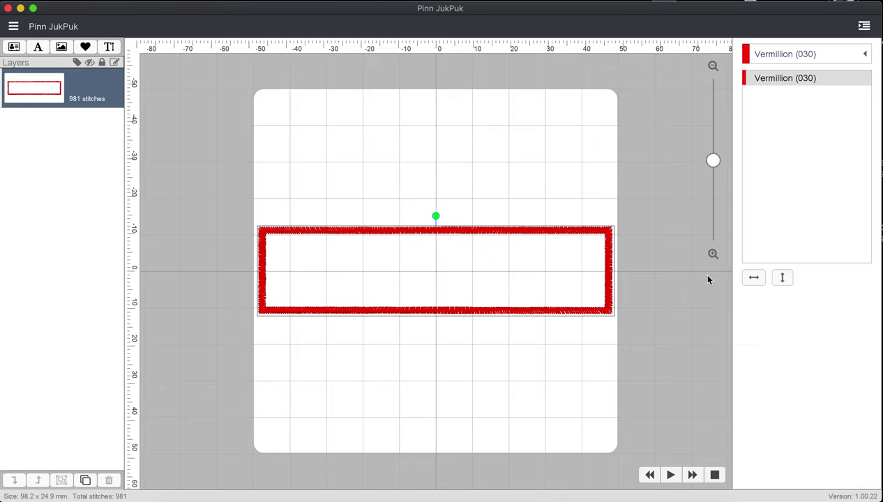
left_click(430, 210)
left_click(433, 233)
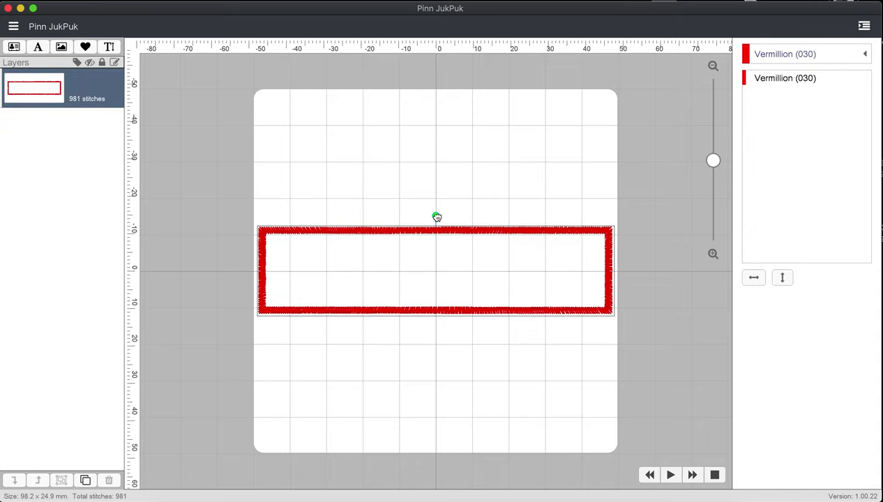
left_click_drag(436, 217, 436, 217)
left_click(436, 217)
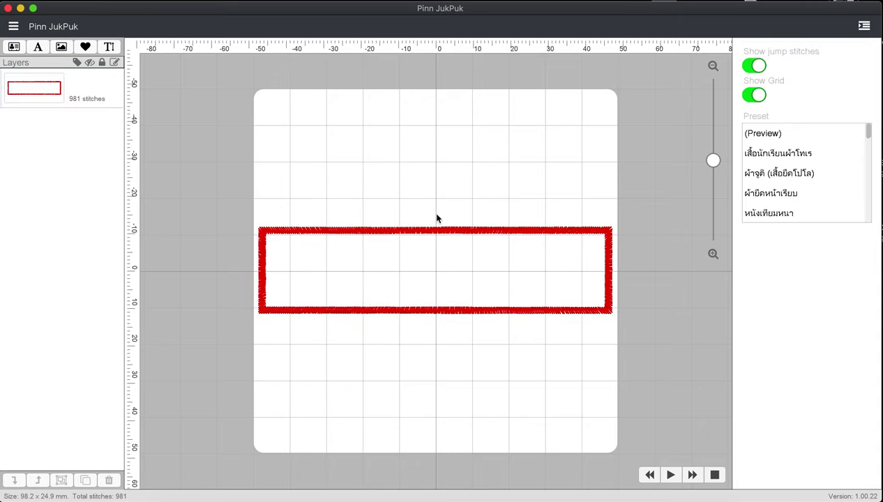
Add a text layer, scaling it down slightly and centering it inside the red frame.
left_click(38, 47)
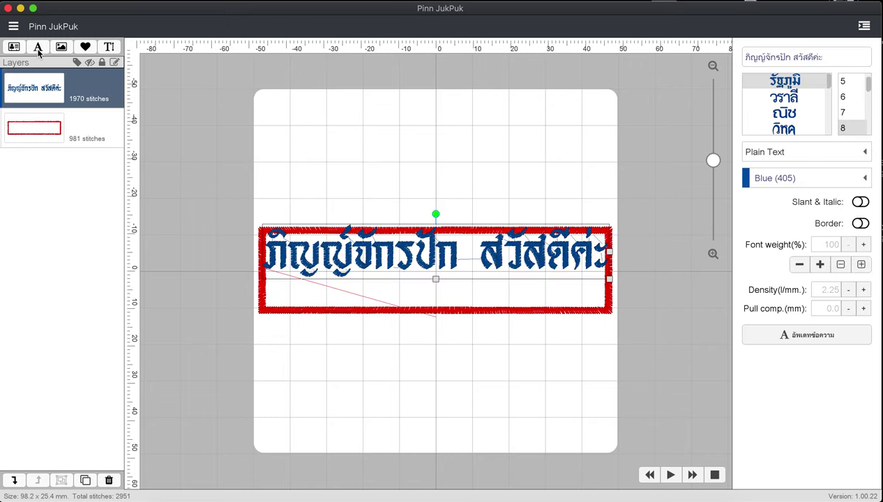
left_click_drag(608, 279, 593, 278)
left_click_drag(531, 269, 539, 289)
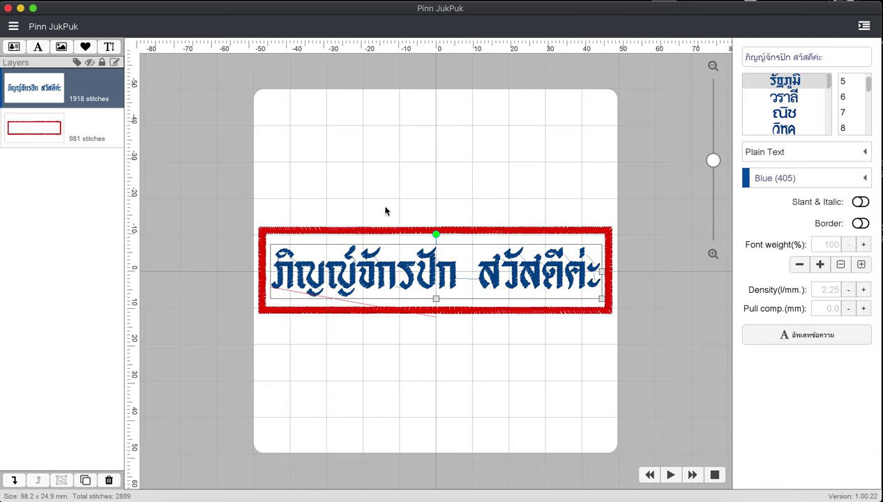
Start a new design and insert the pes4-square shape from the Shapes & Frames folder of the clip art library.
left_click(13, 27)
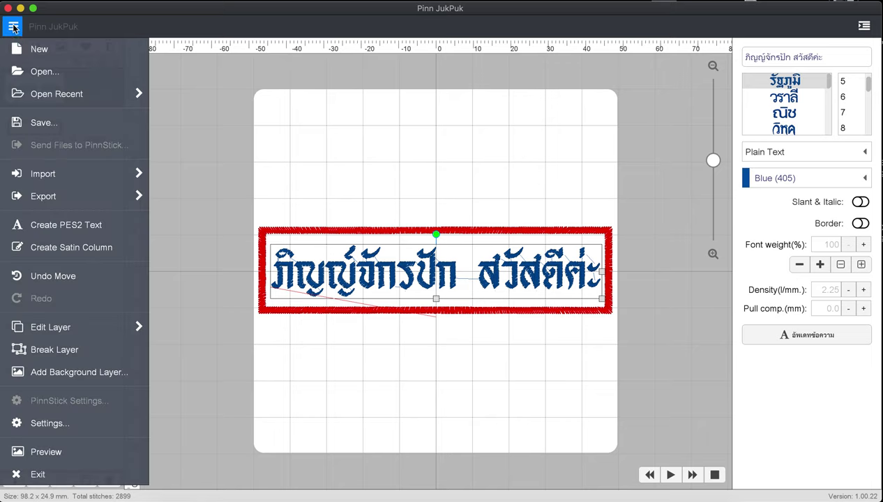
left_click(27, 48)
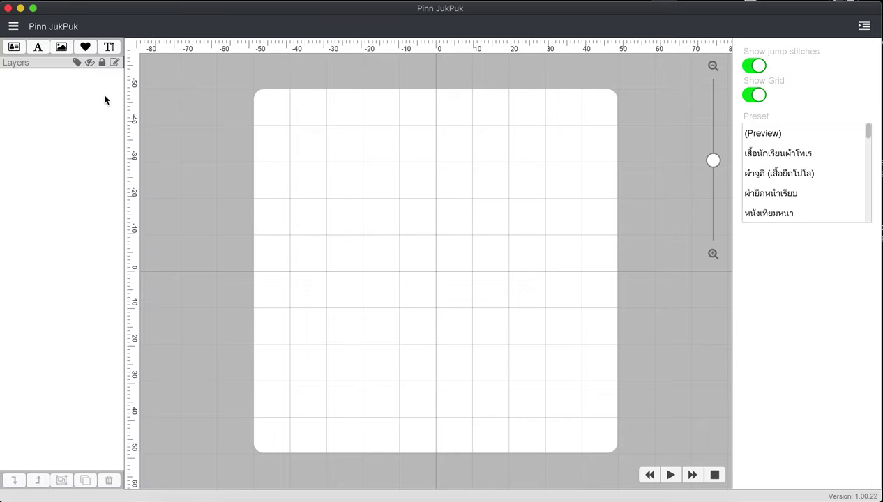
left_click(86, 48)
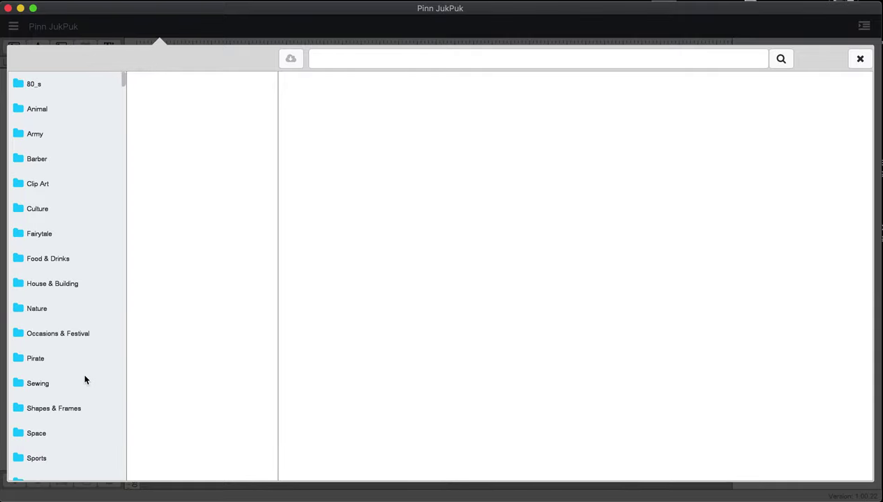
scroll(93, 318, "down", 1)
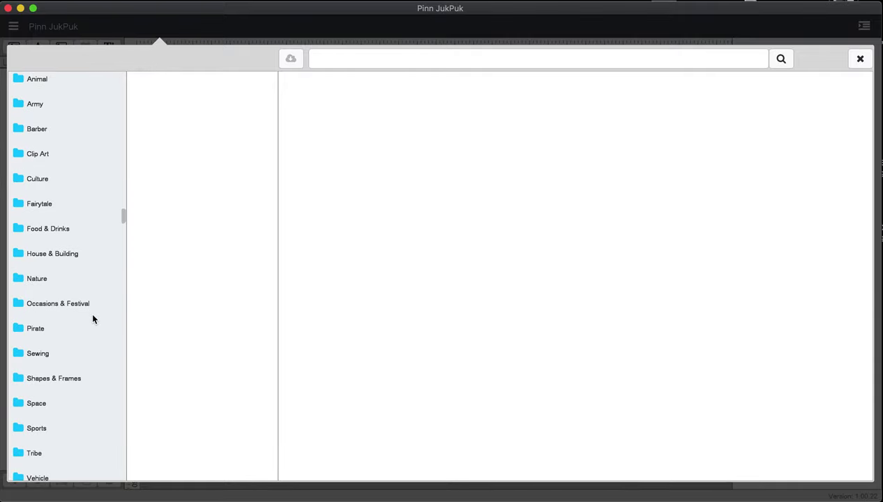
left_click(51, 380)
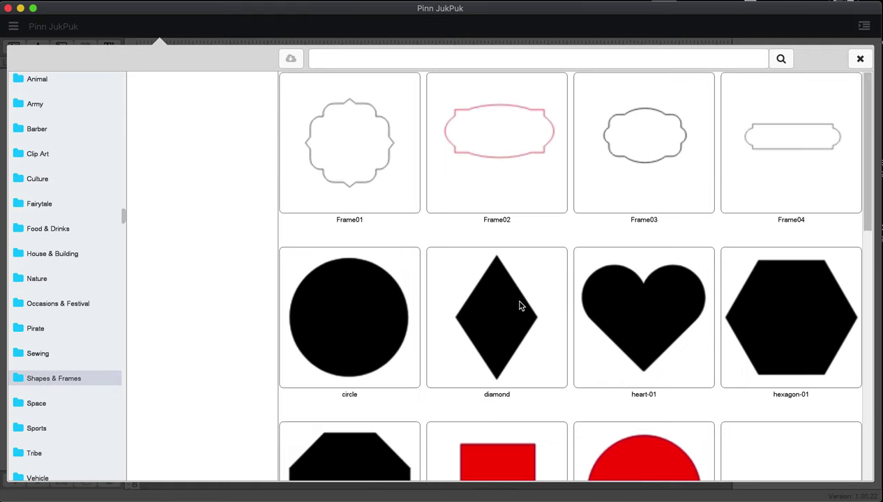
scroll(613, 277, "down", 3)
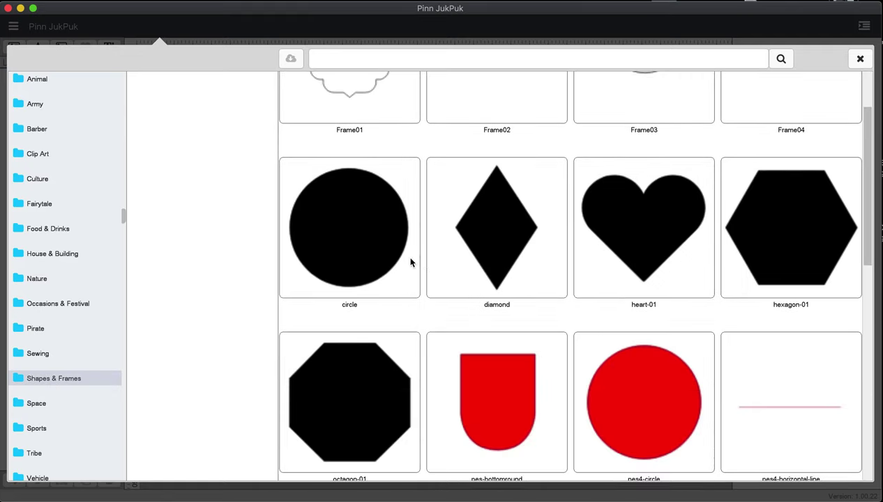
scroll(693, 295, "down", 10)
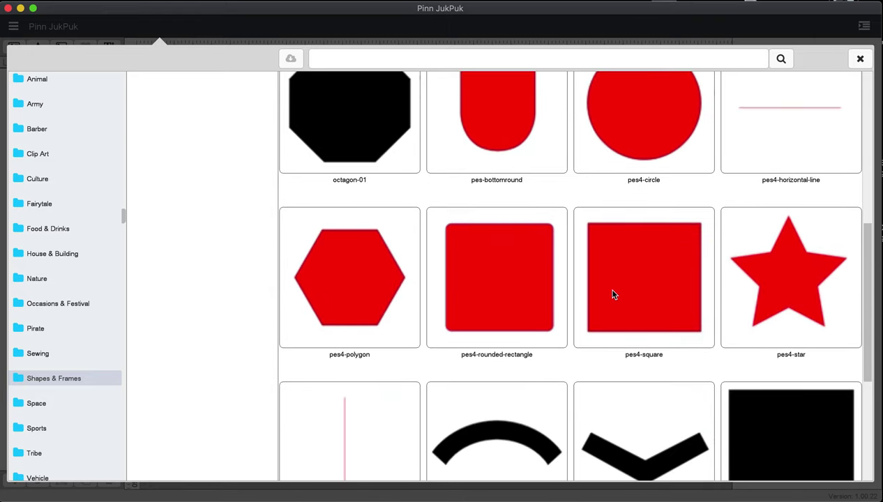
left_click(640, 299)
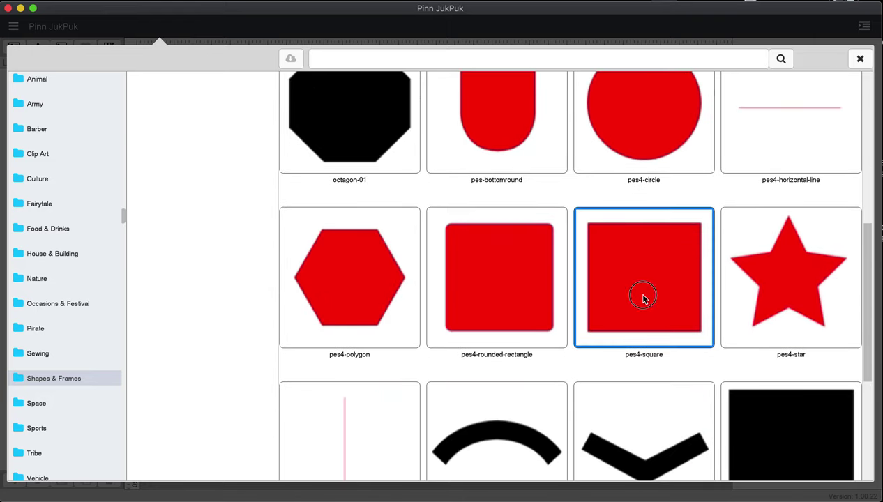
left_click(293, 58)
left_click(486, 258)
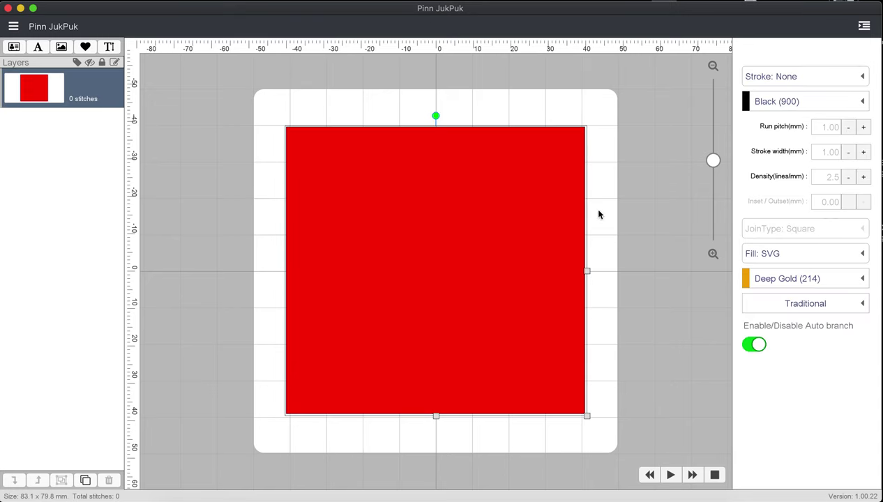
Give the imported square a Satin stroke and set its stroke color to Red (800).
left_click(795, 78)
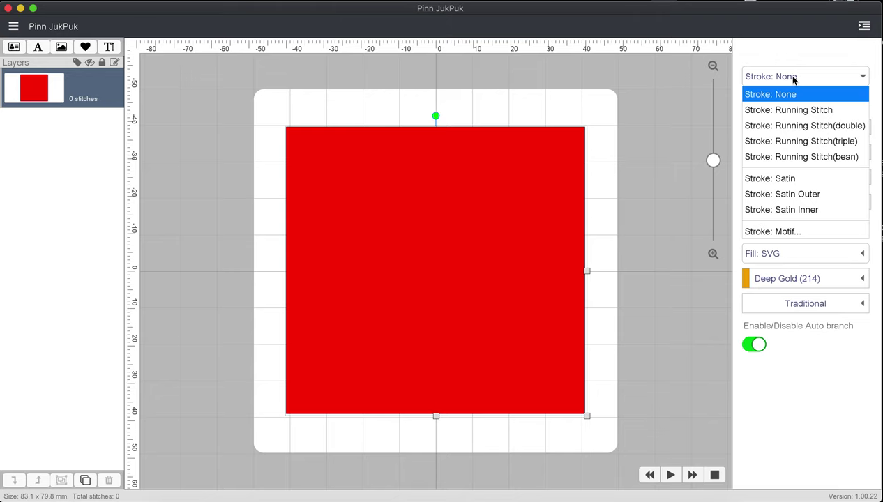
left_click(815, 183)
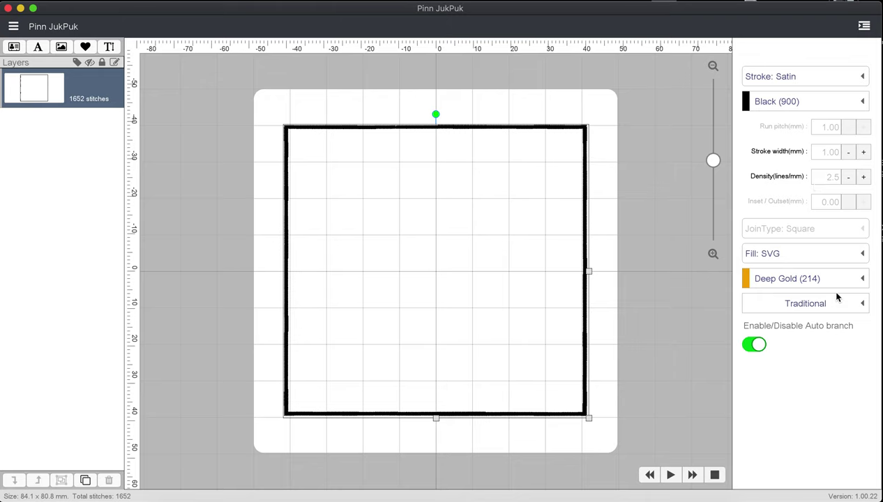
left_click(807, 75)
left_click(801, 181)
left_click(793, 103)
scroll(775, 122, "down", 1)
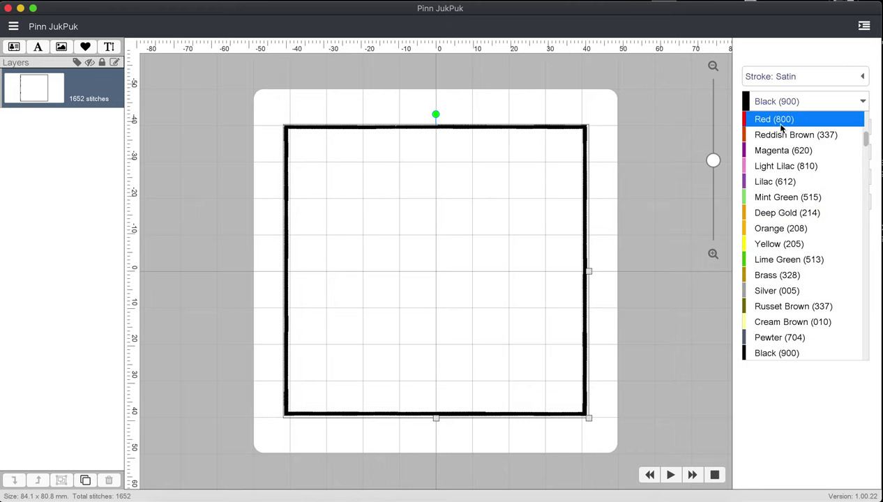
left_click(774, 119)
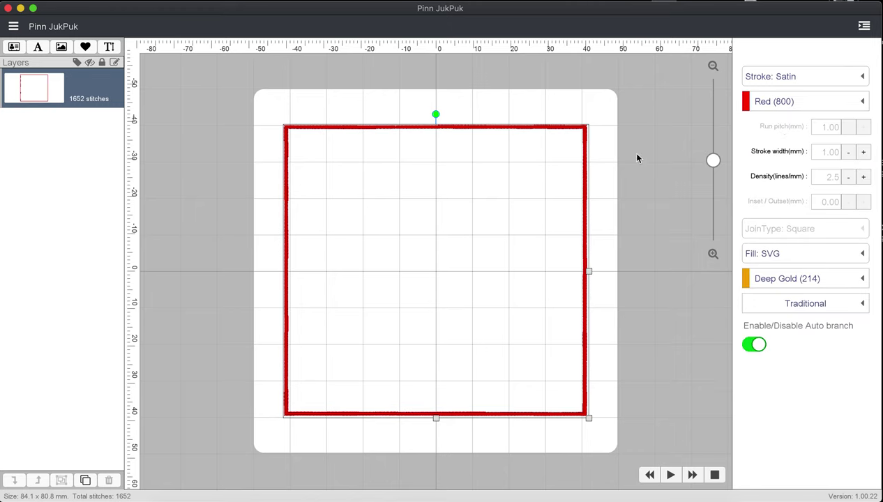
Reshape the square outline into a wide rectangle about 89.3 x 18.5 mm near the design's center and deselect it.
left_click_drag(436, 419, 464, 289)
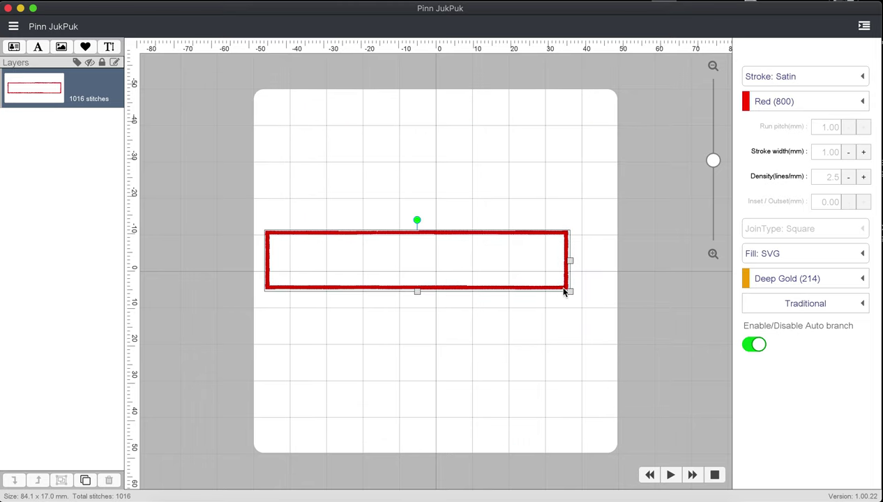
left_click_drag(570, 293, 589, 321)
left_click(676, 247)
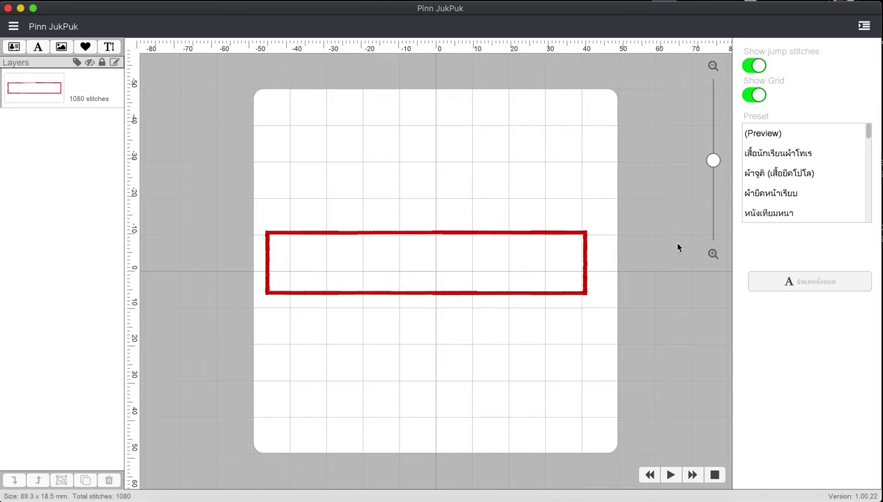
Increase the rectangular frame's satin stroke width to 2.25 mm.
left_click(585, 294)
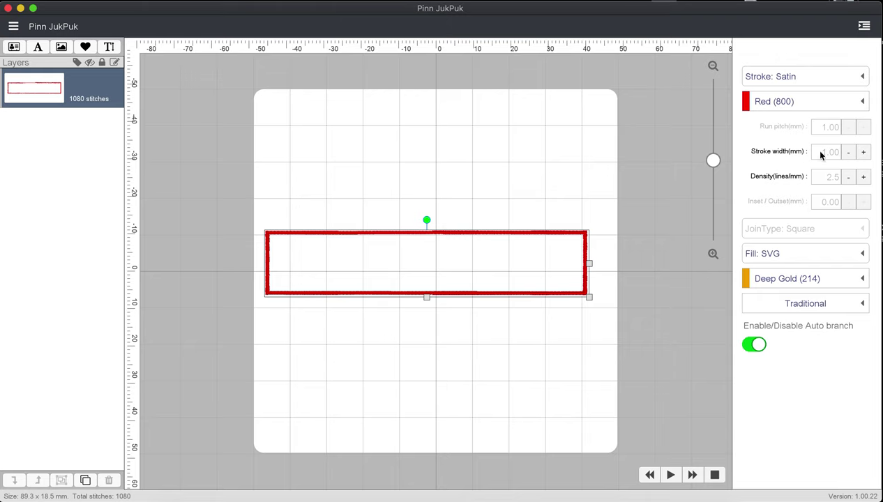
left_click(863, 152)
left_click(864, 152)
left_click(864, 152)
left_click(864, 152)
left_click(863, 152)
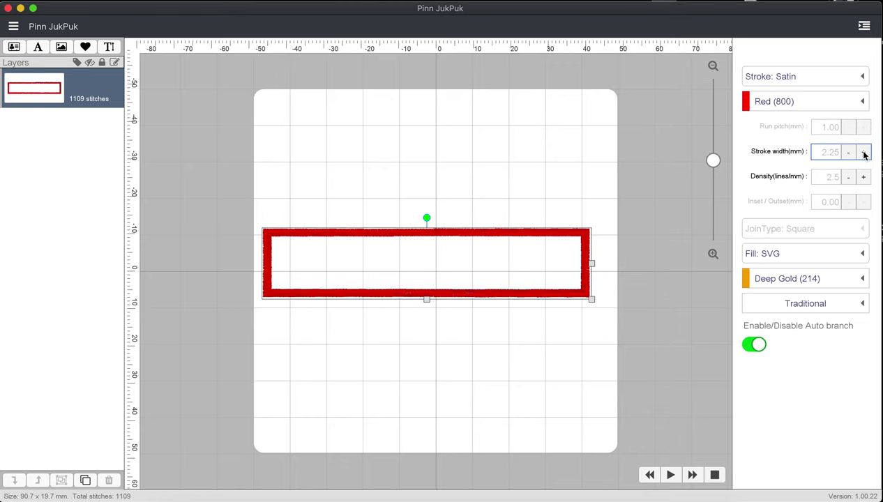
Enlarge the rectangular frame to about 94.8 x 20.8 mm and change its stroke color to Lime Green (513).
left_click(585, 301)
left_click(587, 295)
left_click_drag(591, 301, 599, 311)
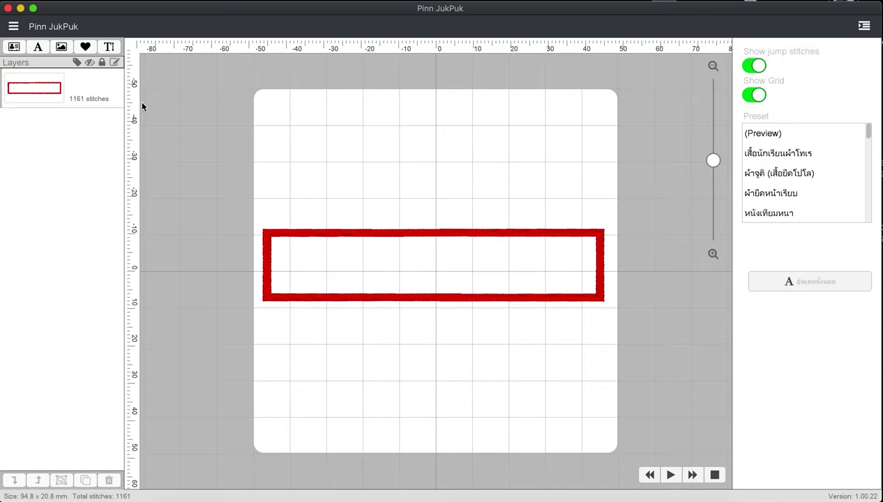
left_click(583, 299)
left_click(787, 101)
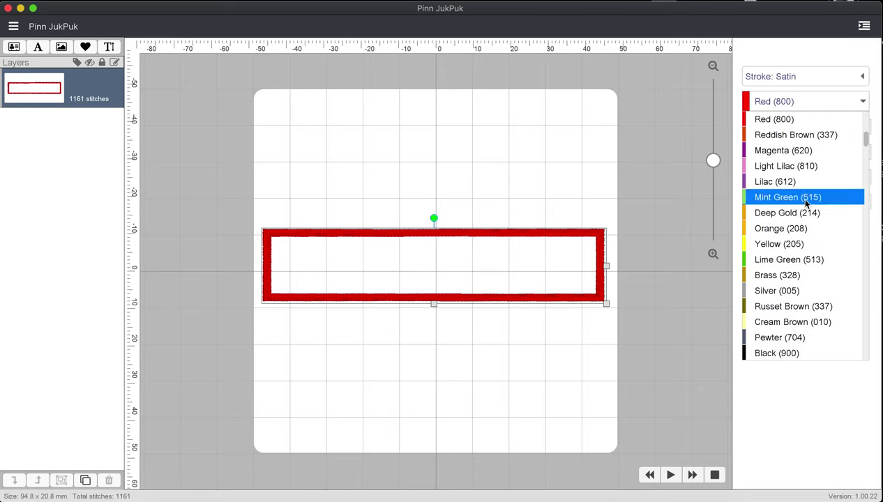
left_click(777, 258)
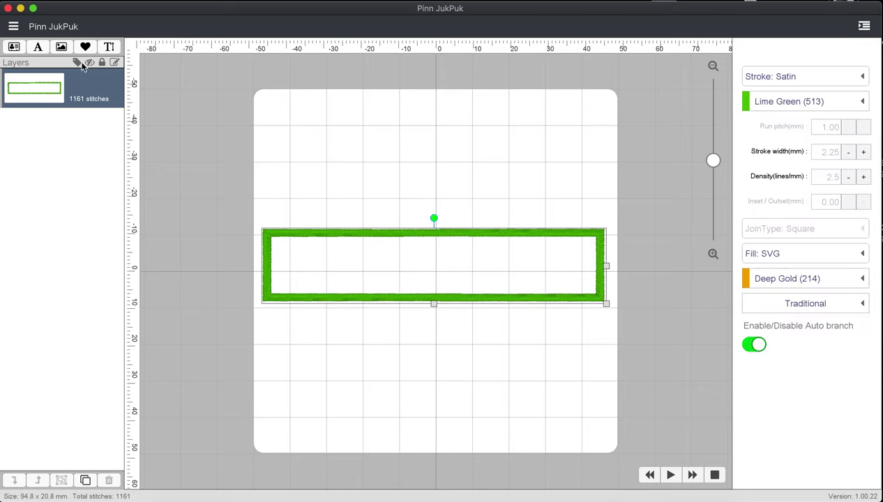
Add a text layer and enlarge it to fill more of the space inside the green frame.
left_click(37, 47)
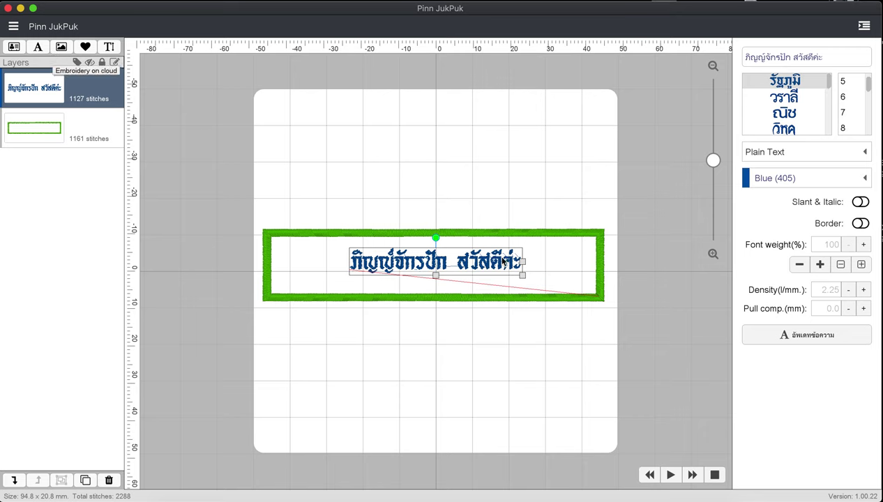
mouse_move(522, 275)
left_mouse_down()
mouse_move(583, 288)
mouse_move(523, 270)
left_mouse_up()
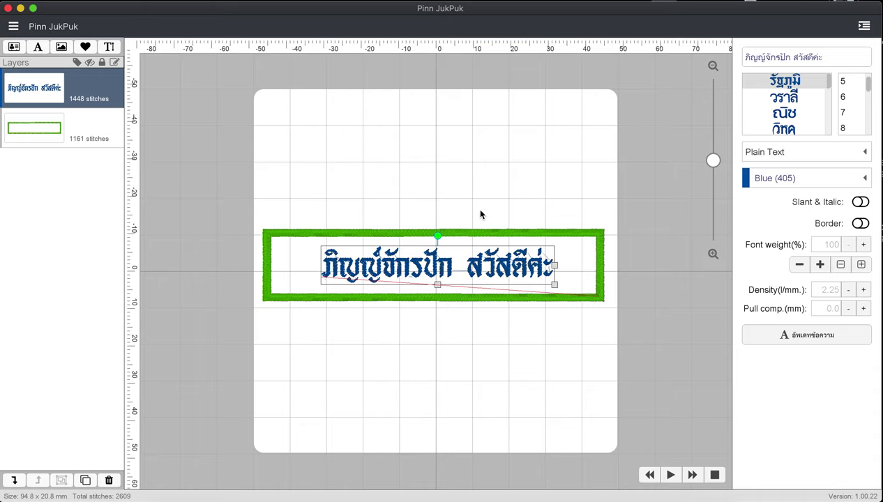
Start a new design and insert the red five-pointed star from the Shapes & Frames folder of the clip art library.
left_click(13, 26)
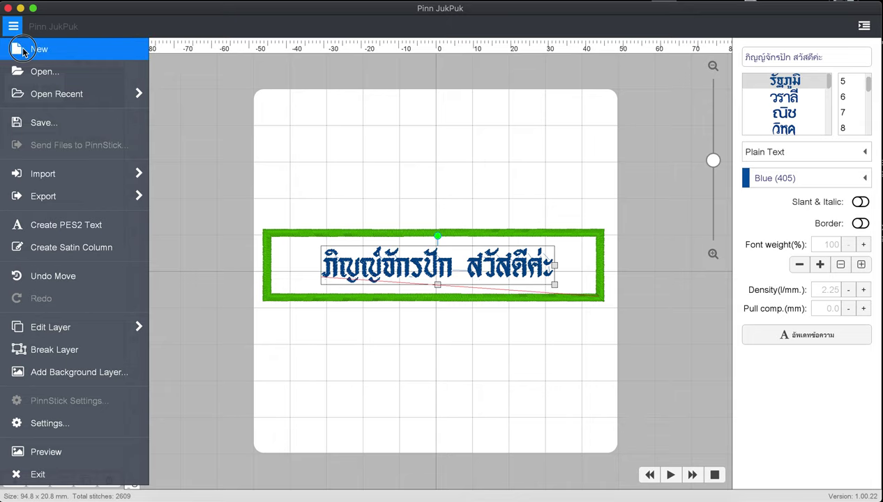
left_click(39, 47)
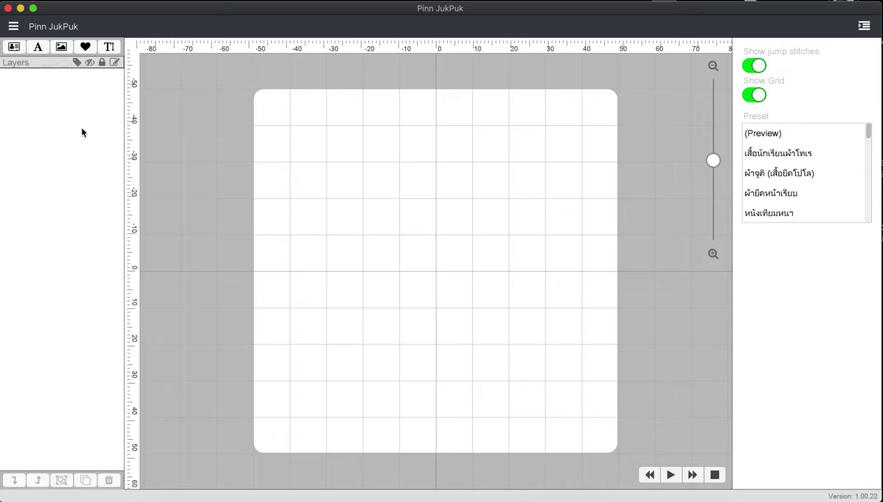
left_click(85, 47)
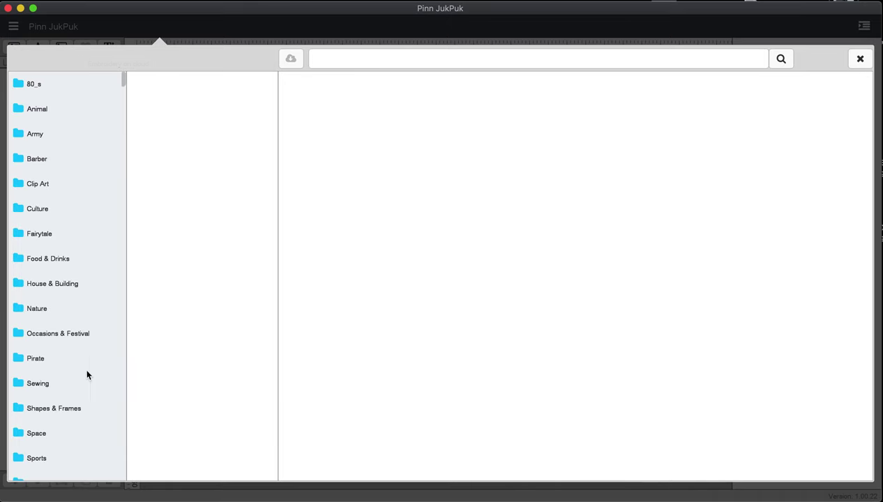
left_click(80, 410)
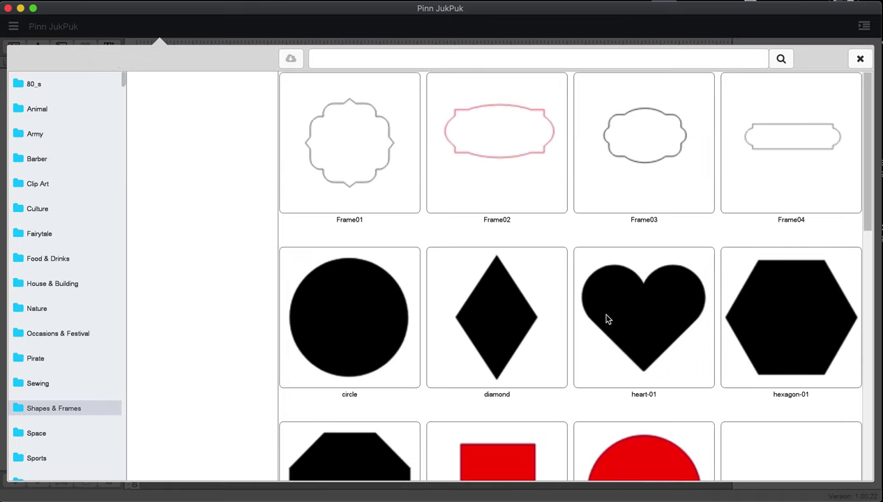
scroll(680, 318, "down", 5)
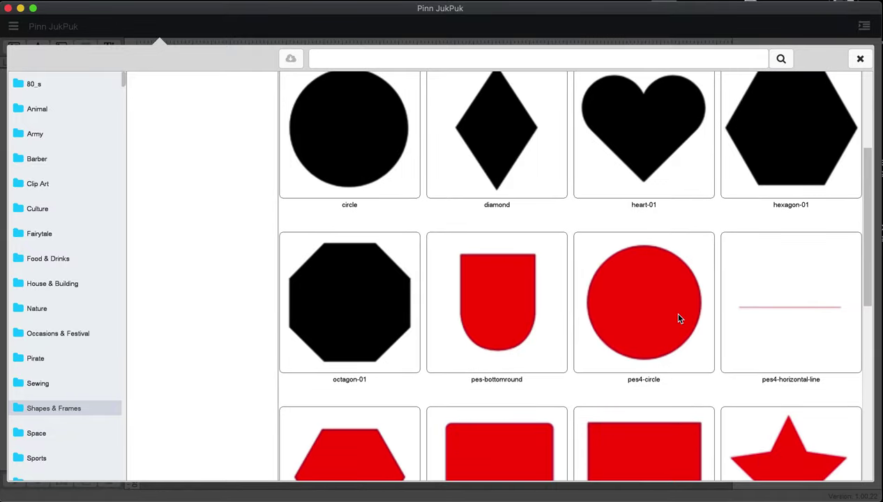
scroll(680, 319, "down", 1)
left_click(767, 350)
left_click(291, 59)
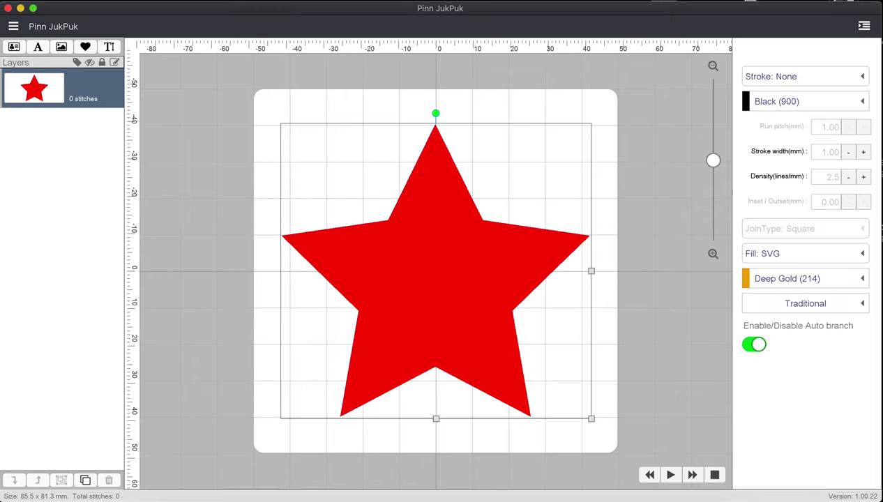
Give the star a Satin stroke with a stroke width of 2.50 mm.
left_click(822, 79)
left_click(803, 179)
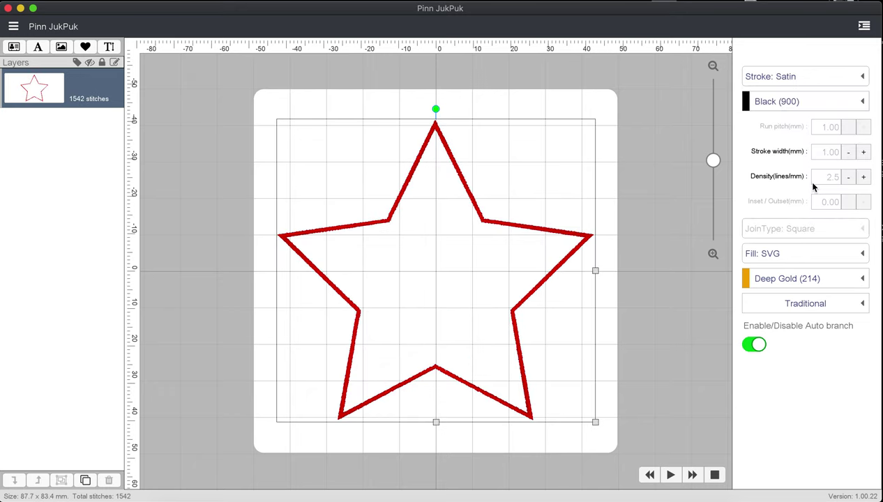
left_click(863, 152)
left_click(863, 152)
left_click(863, 152)
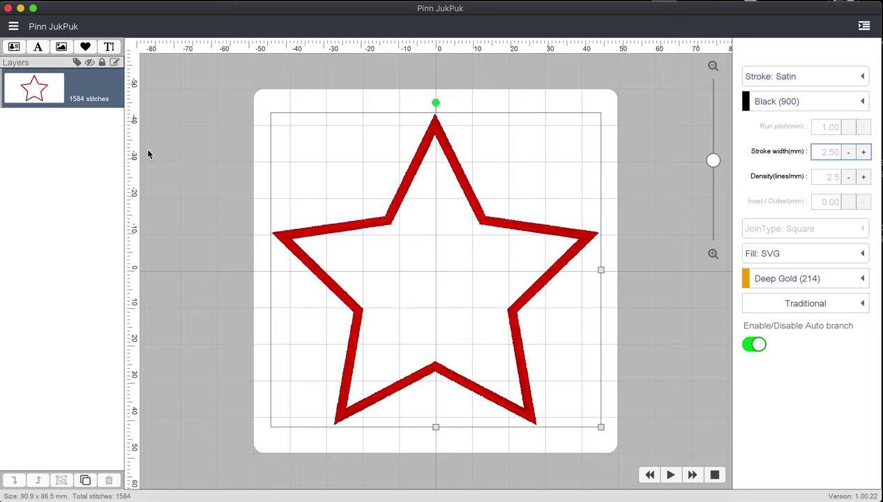
Start a new design and look over the file types available for import without importing anything.
left_click(13, 28)
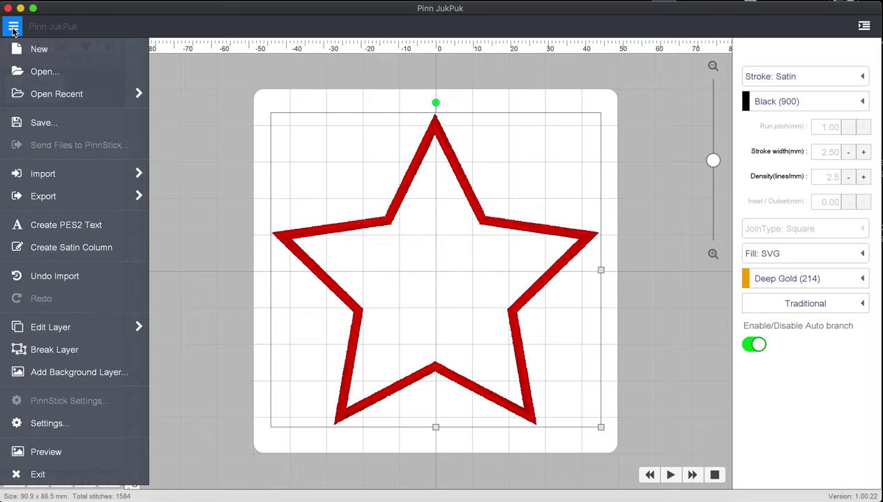
left_click(21, 49)
left_click(16, 29)
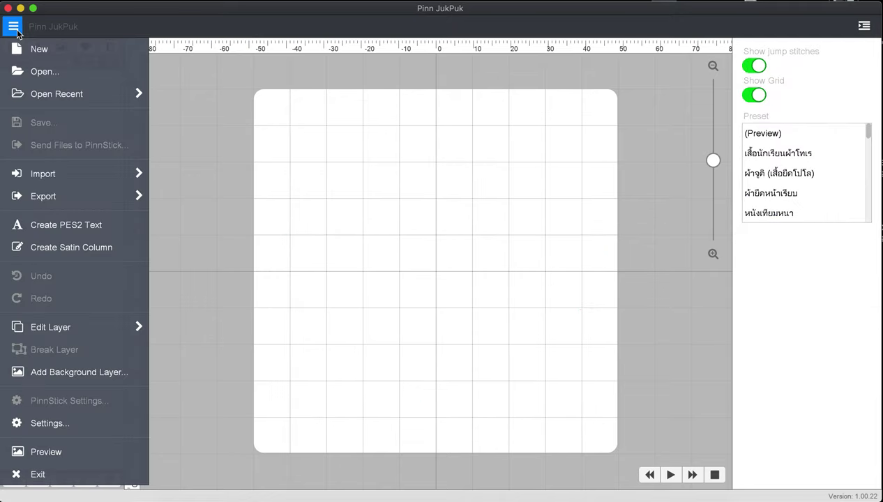
mouse_move(83, 180)
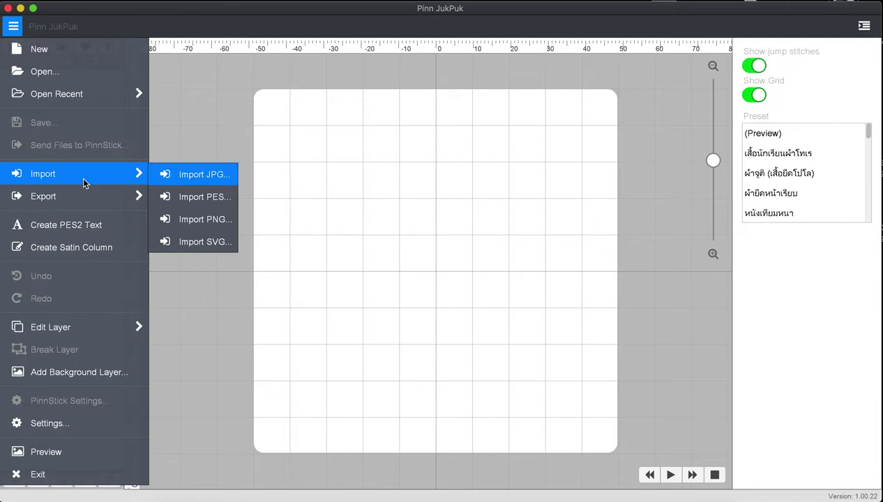
mouse_move(119, 174)
left_click(440, 223)
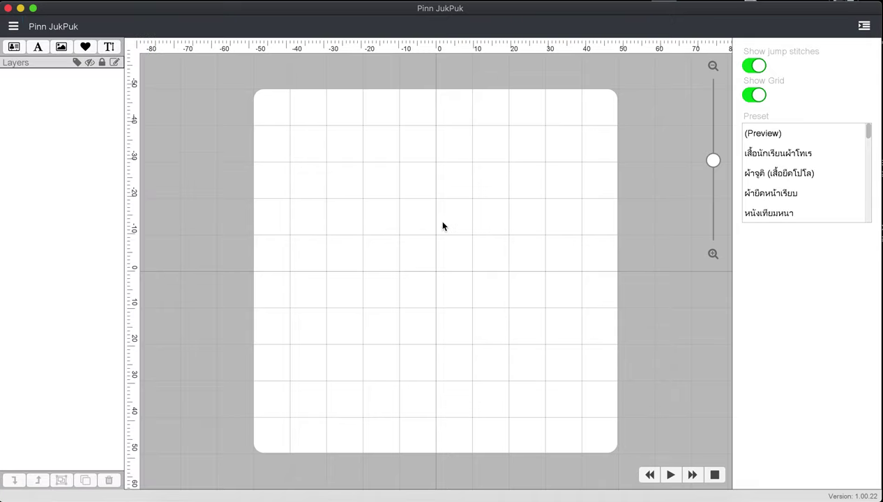
Switch to the Chrome image results for "black capsule shape png" and save the solid black capsule as a PNG in the Documents folder.
key("ctrl+Up")
left_click(274, 314)
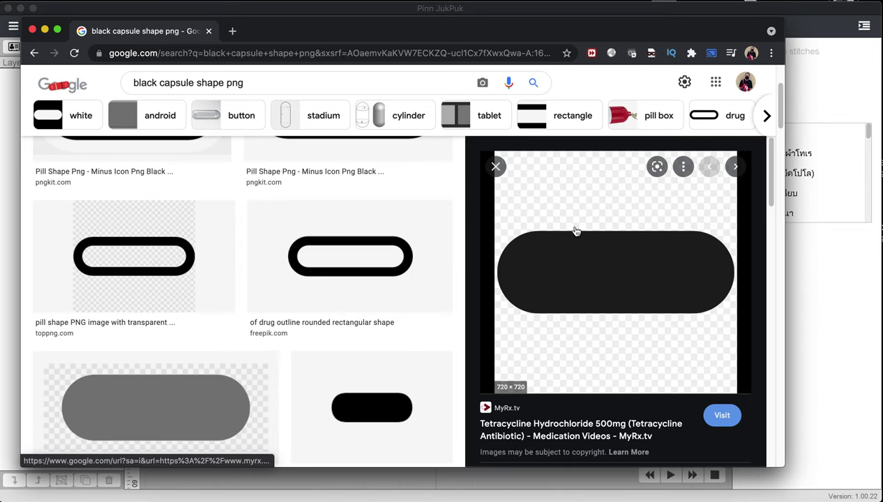
right_click(584, 274)
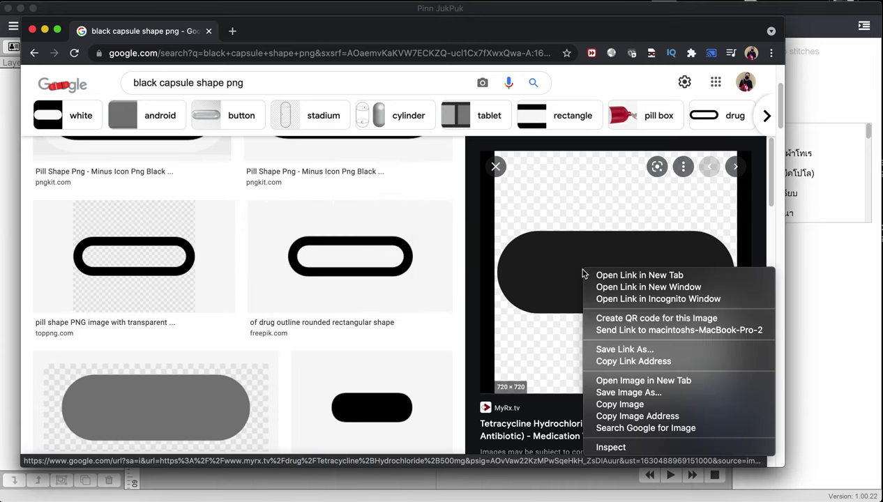
left_click(661, 392)
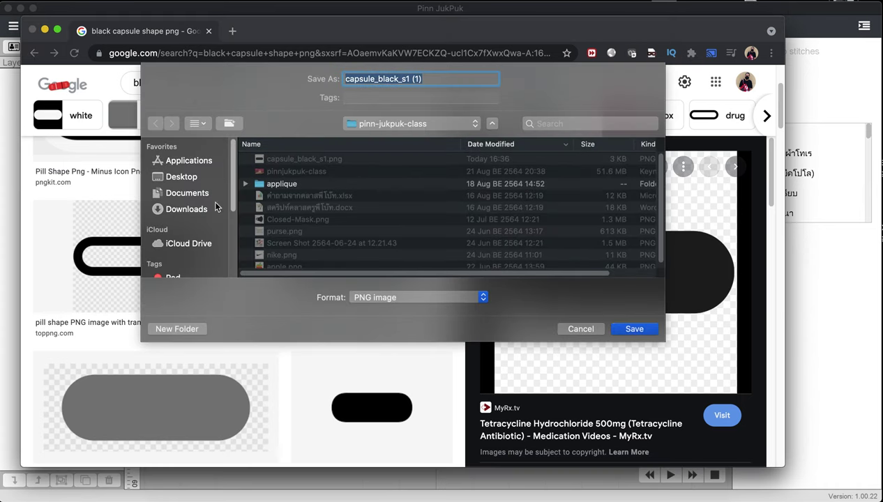
left_click(186, 196)
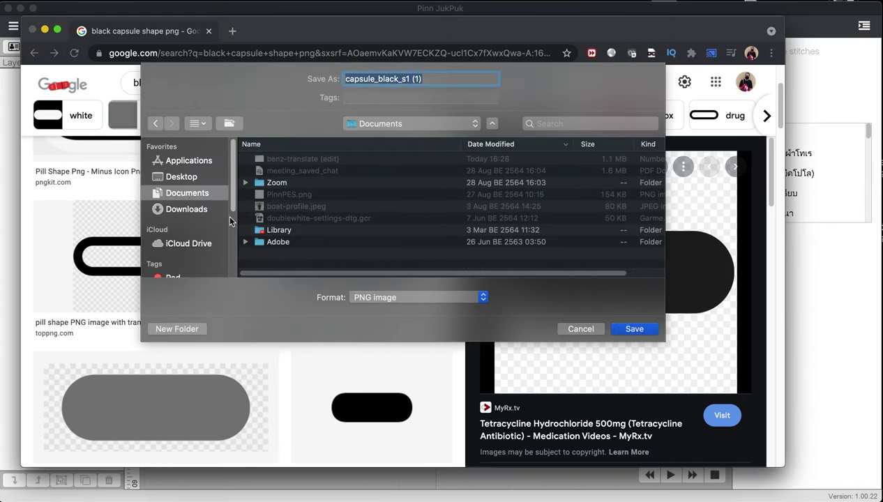
left_click(635, 330)
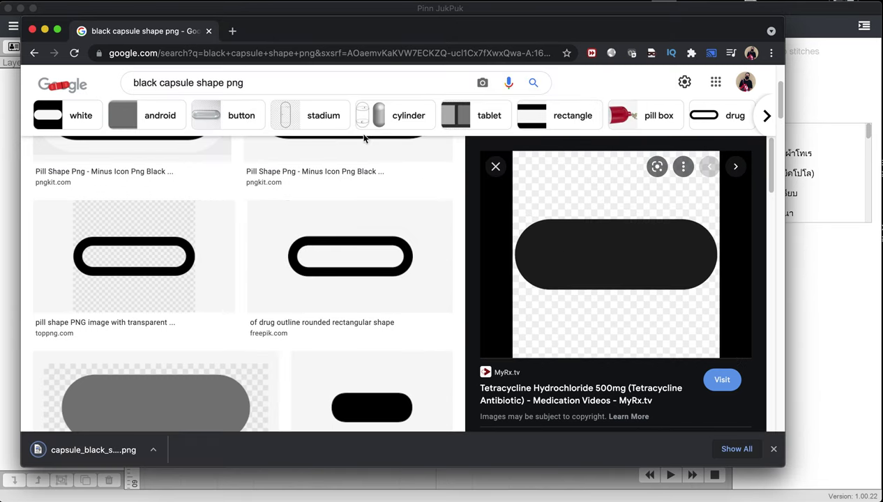